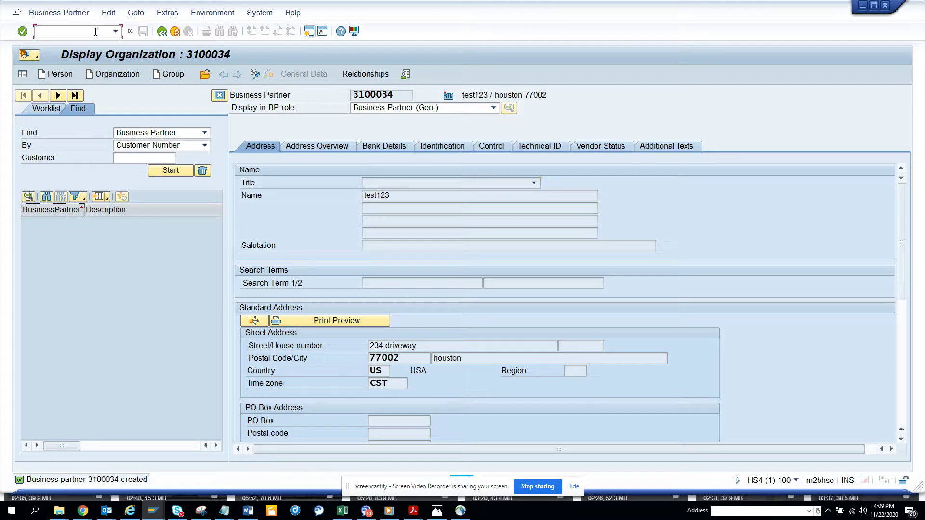
Restart the BP transaction with /nbp to redisplay organization 3100034 without the message.
type("/nbp")
key("Return")
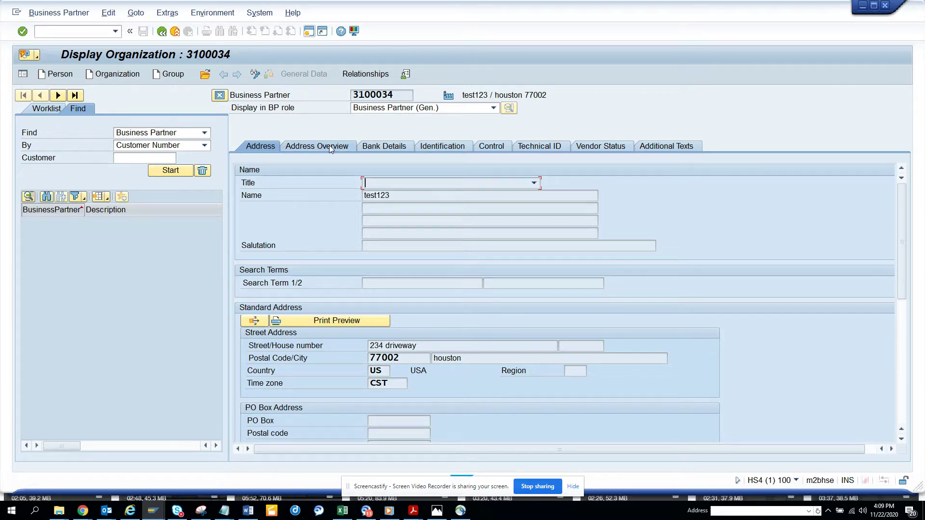
left_click(260, 13)
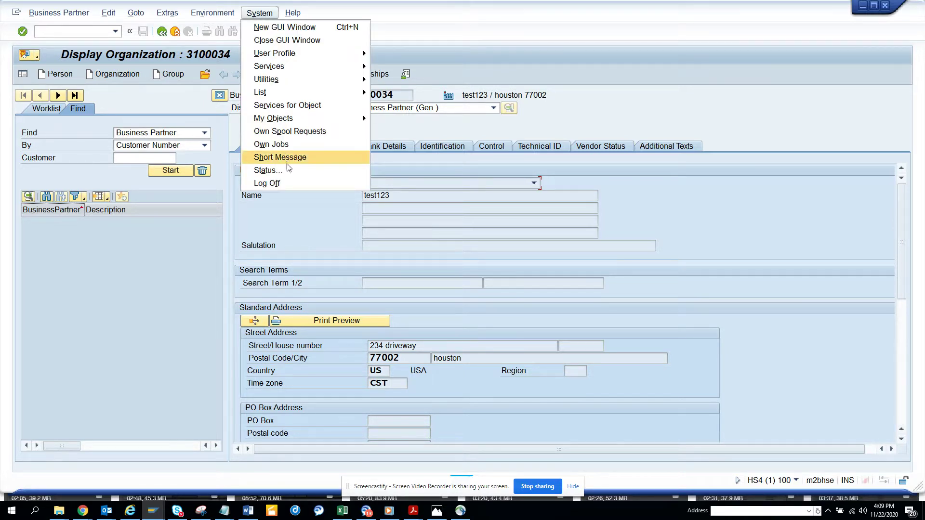
left_click(288, 173)
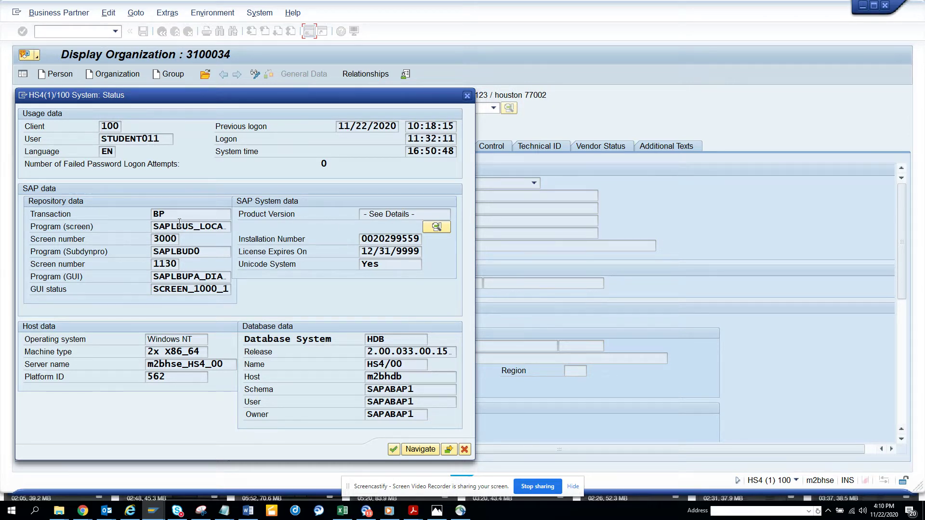
left_click_drag(153, 225, 286, 225)
left_click(287, 224)
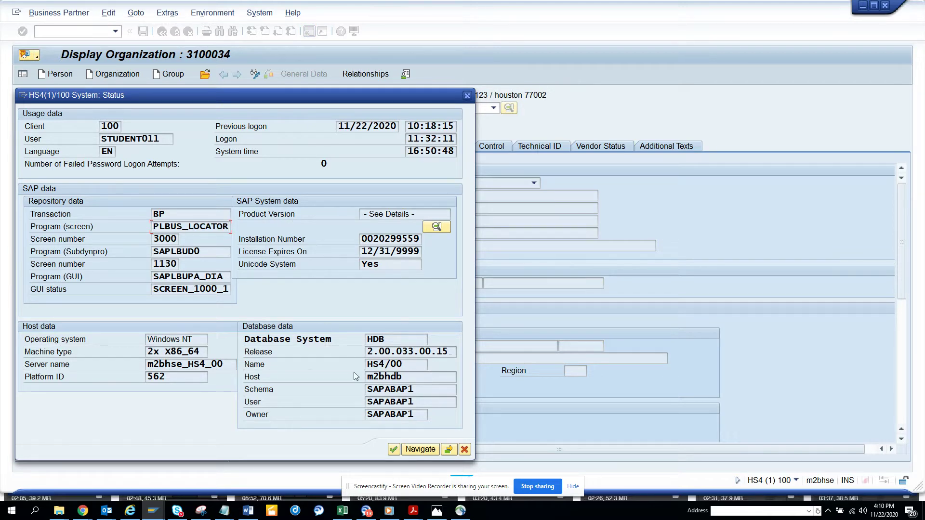
left_click(394, 448)
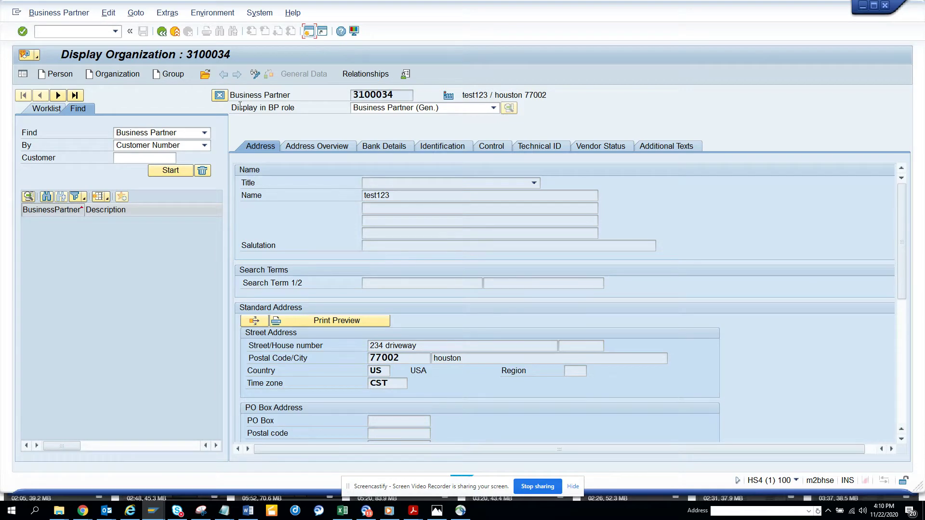
Run SUIM in a new session and open Authorization Objects by Complex Selection Criteria.
key("F3")
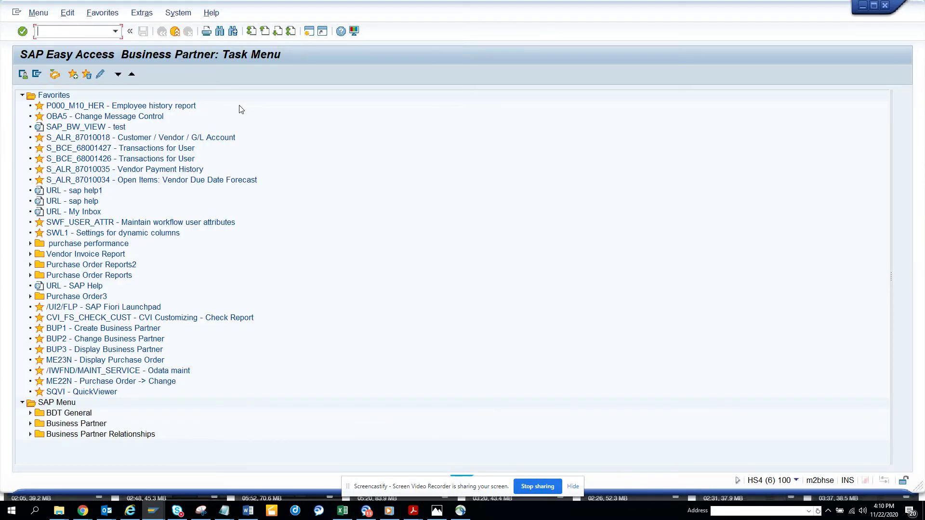
type("suim")
key("Return")
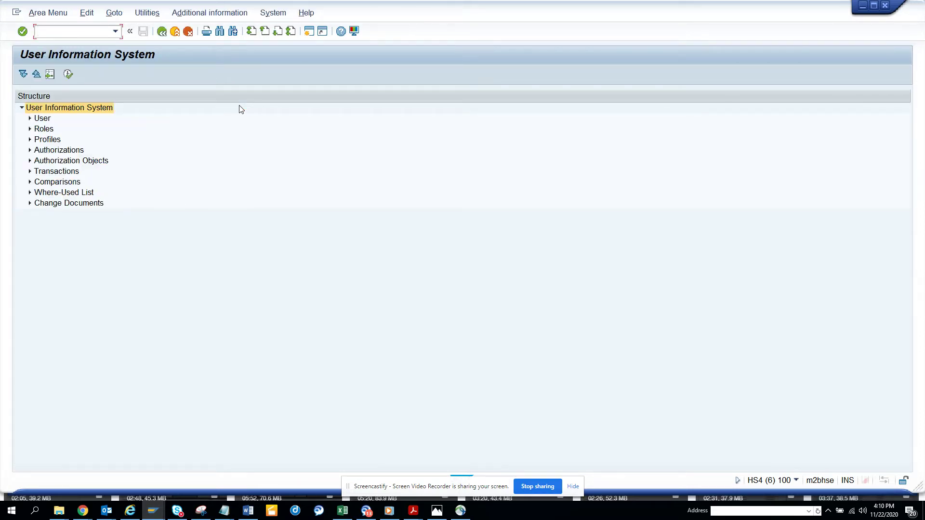
left_click(30, 162)
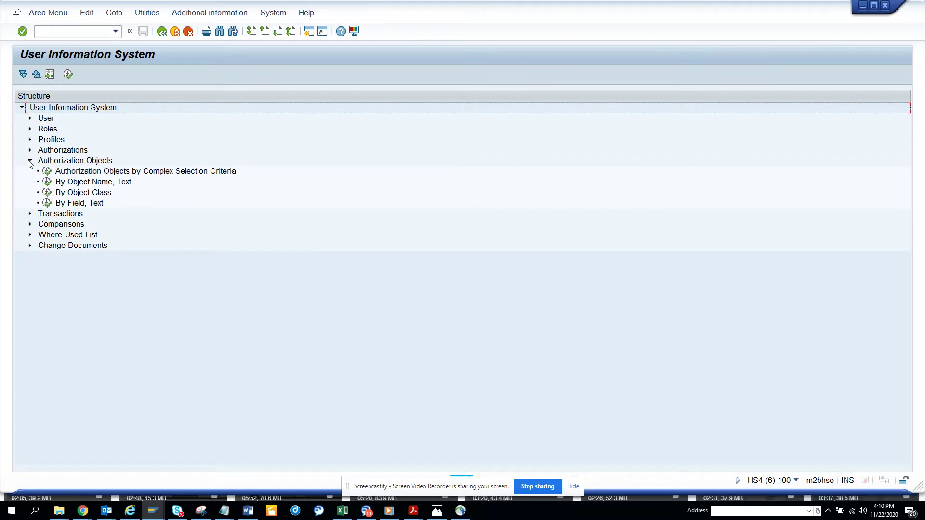
double_click(47, 175)
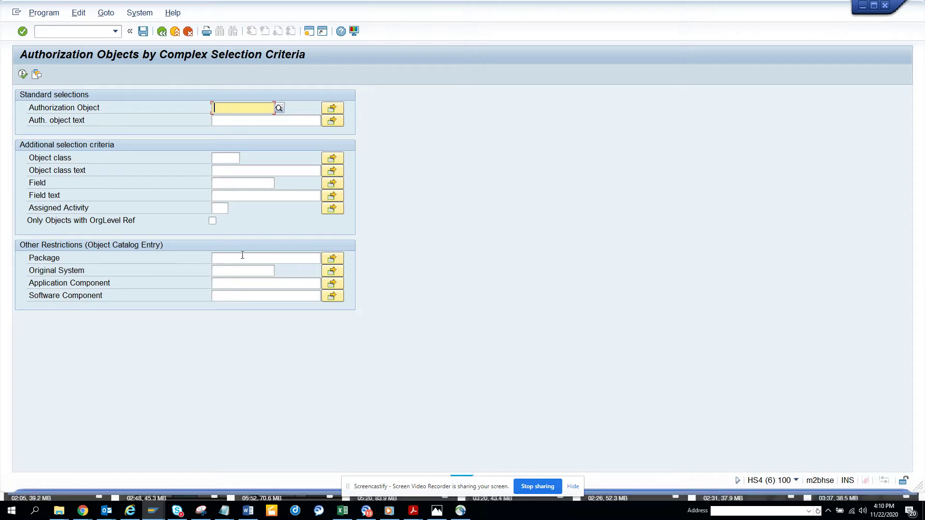
key("alt+Tab")
From System Status, open SAPLBUS_LOCATOR's attributes and copy its package BUS_TOOLS.
left_click(260, 12)
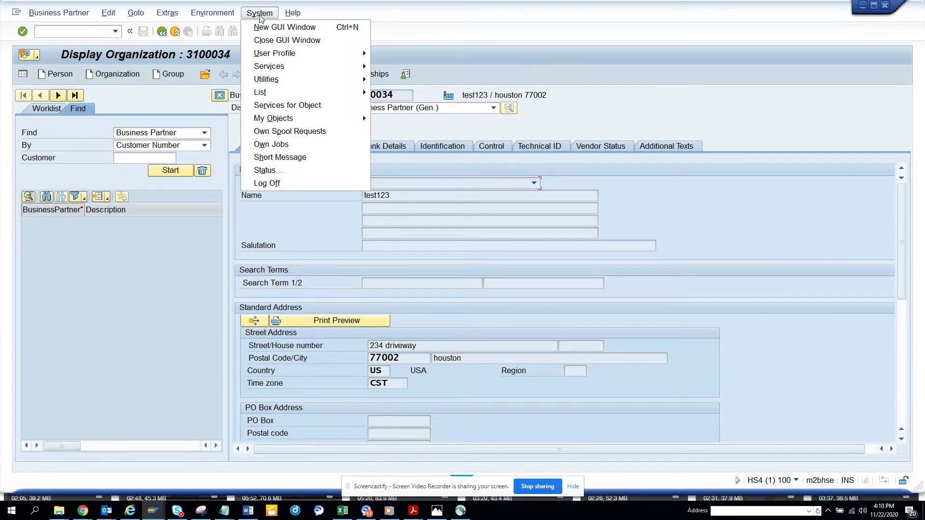
left_click(273, 170)
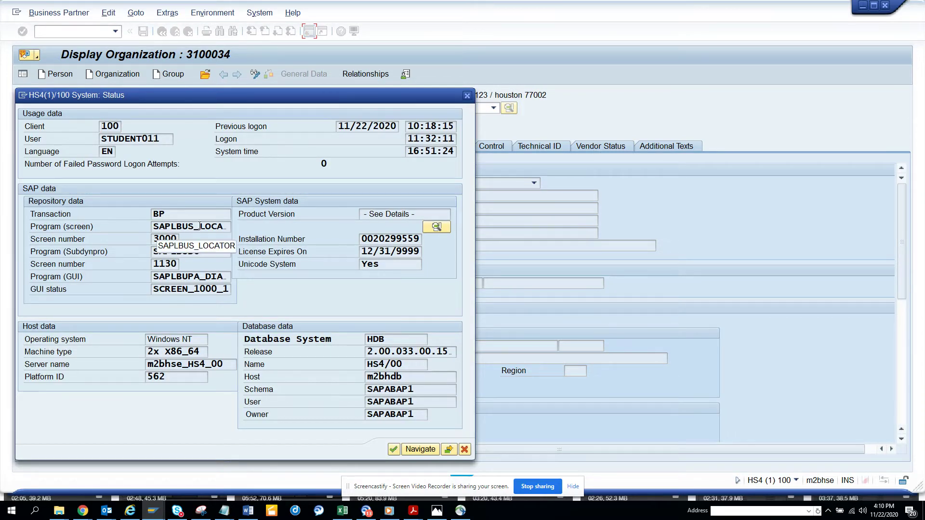
double_click(199, 226)
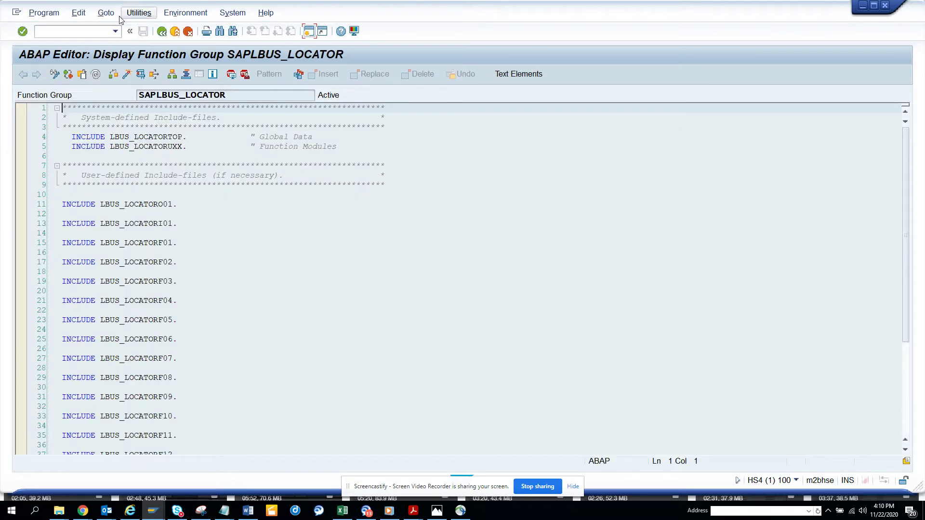
left_click(106, 12)
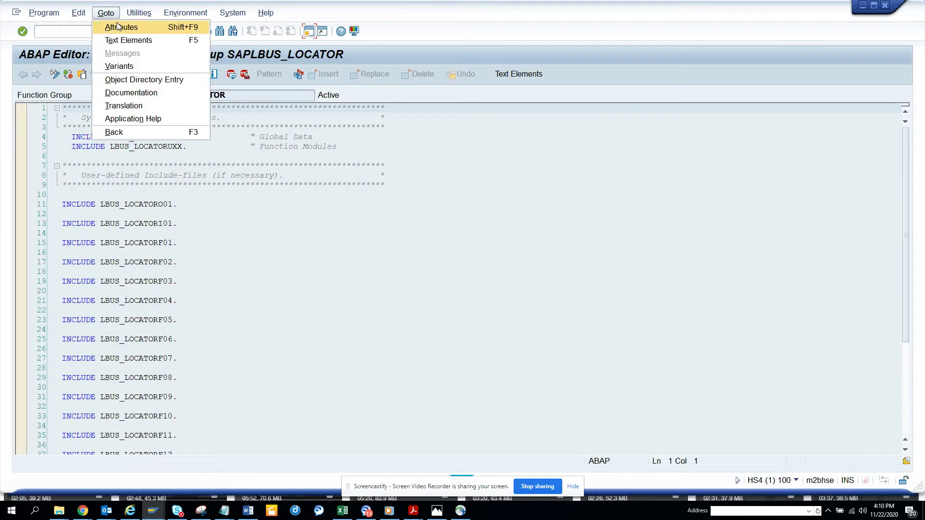
left_click(118, 27)
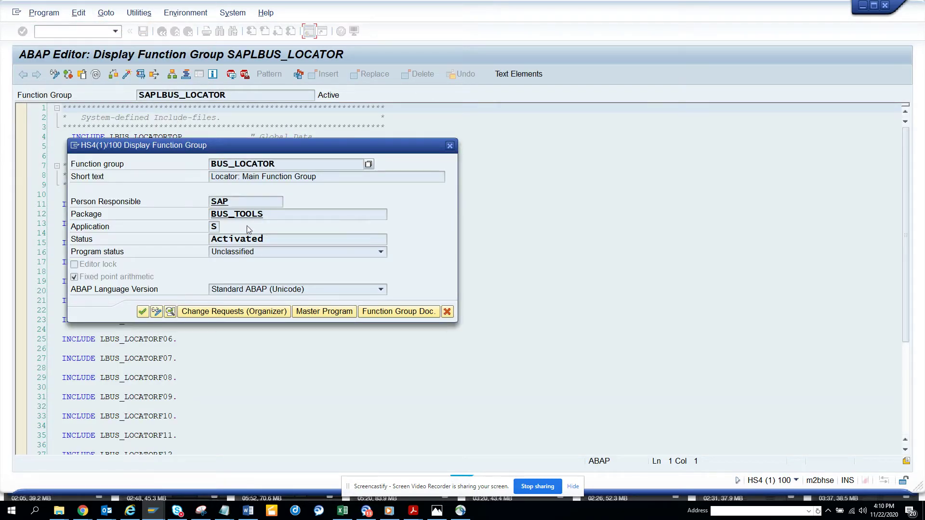
left_click(237, 214)
key("ctrl+c")
key("alt+Tab")
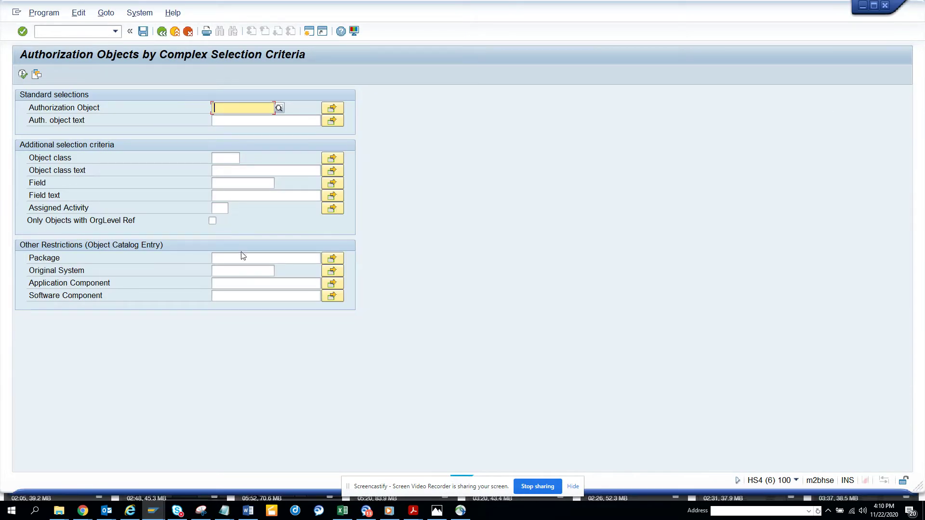
Search authorization objects for package BUS_TOOLS.
left_click(246, 262)
key("ctrl+v")
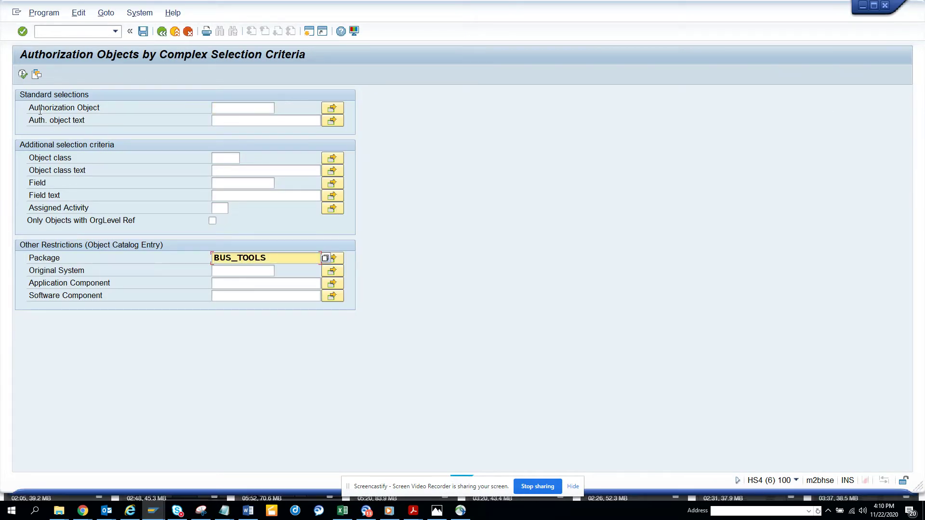
left_click(23, 73)
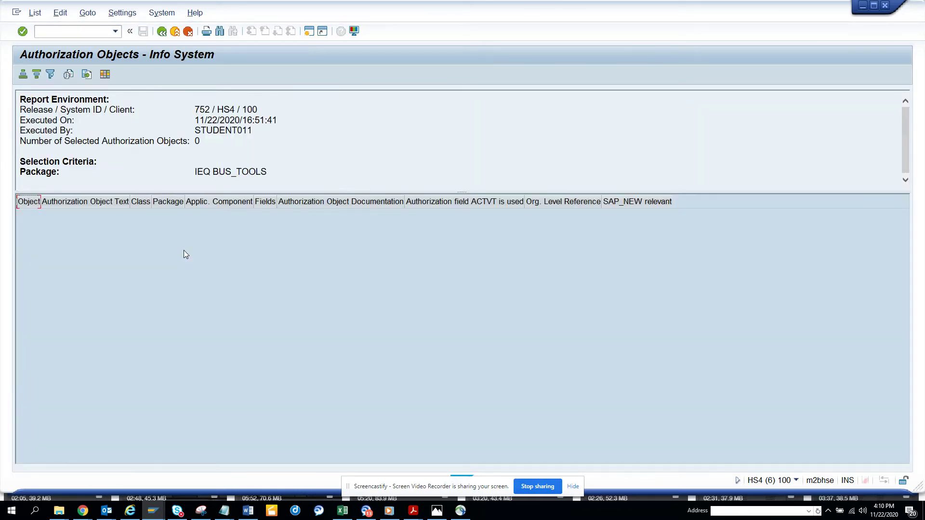
Retry the search with package pattern BUS*, which finds no objects.
left_click(162, 31)
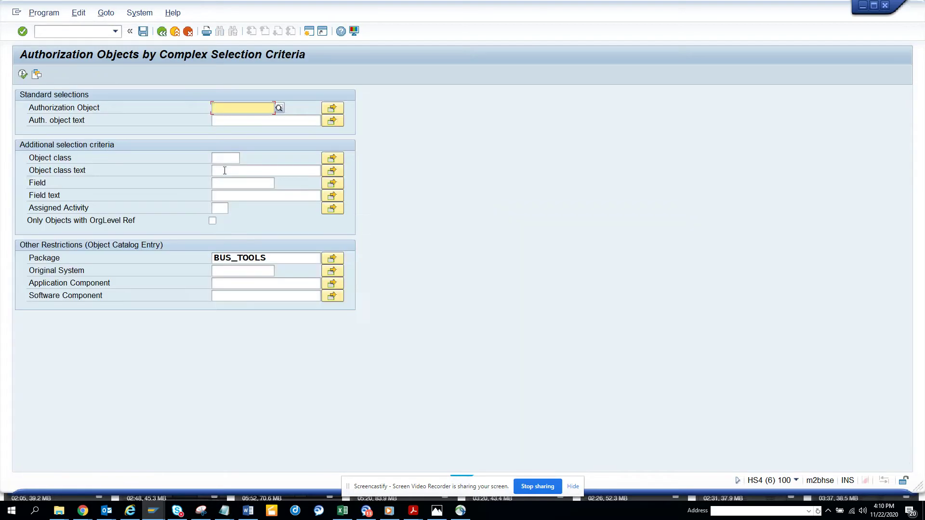
double_click(270, 256)
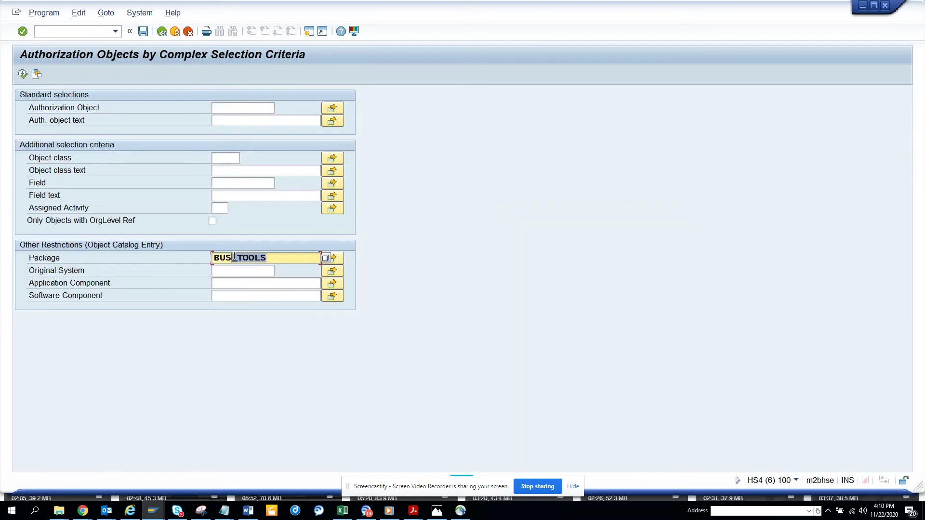
type("BUS*")
key("F8")
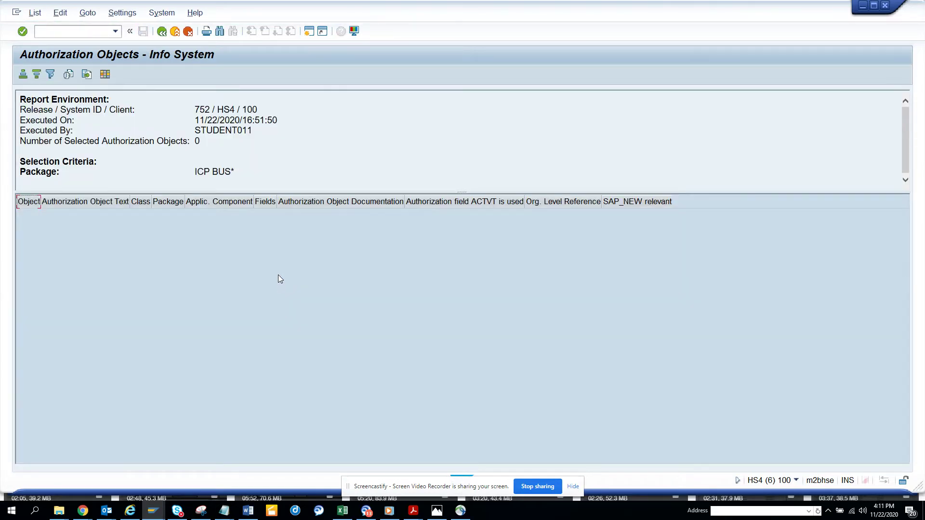
Narrow the package pattern to BU* and list its five authorization objects.
left_click(162, 32)
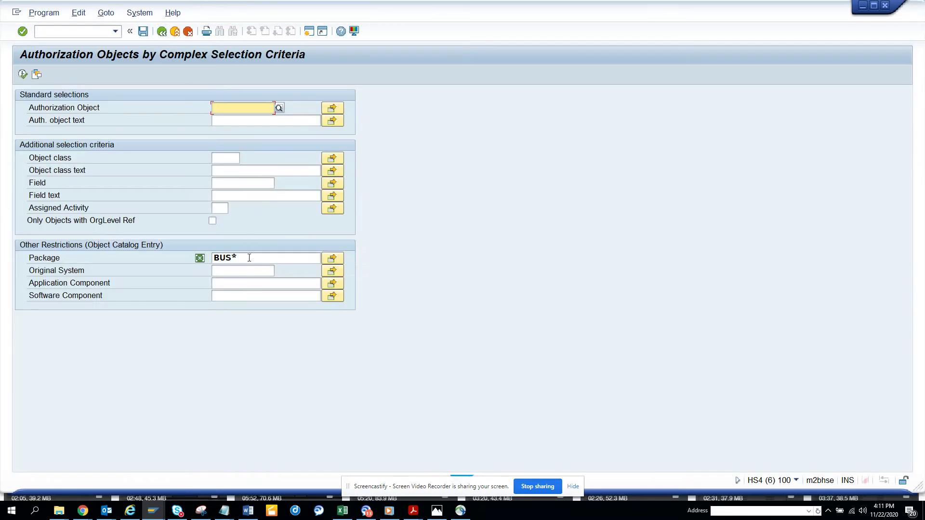
left_click(234, 258)
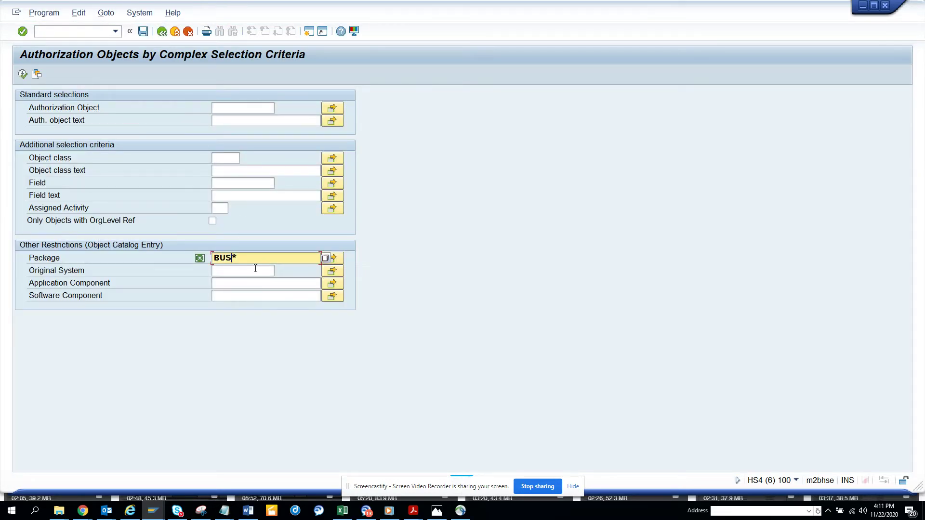
key("BackSpace")
key("F8")
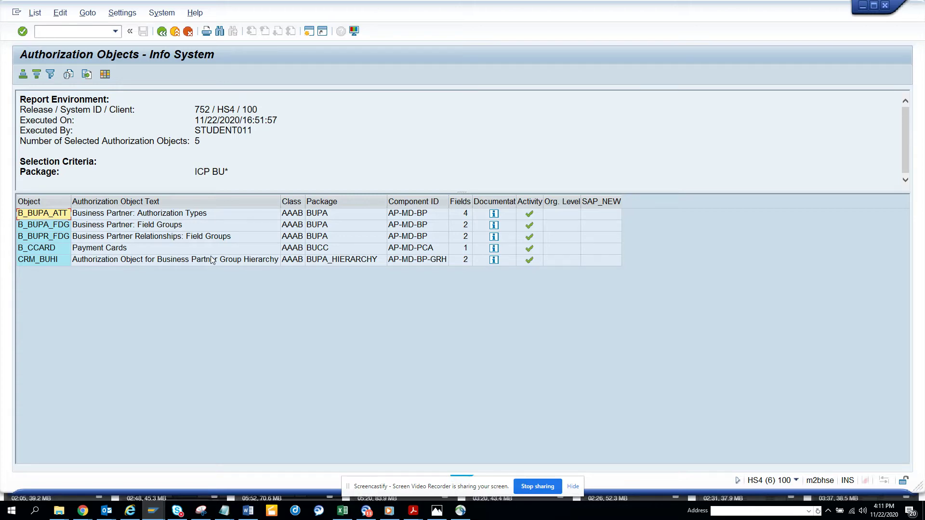
Start FV60 Park Vendor Invoice for company code 1710 and show its system status.
key("alt+Tab")
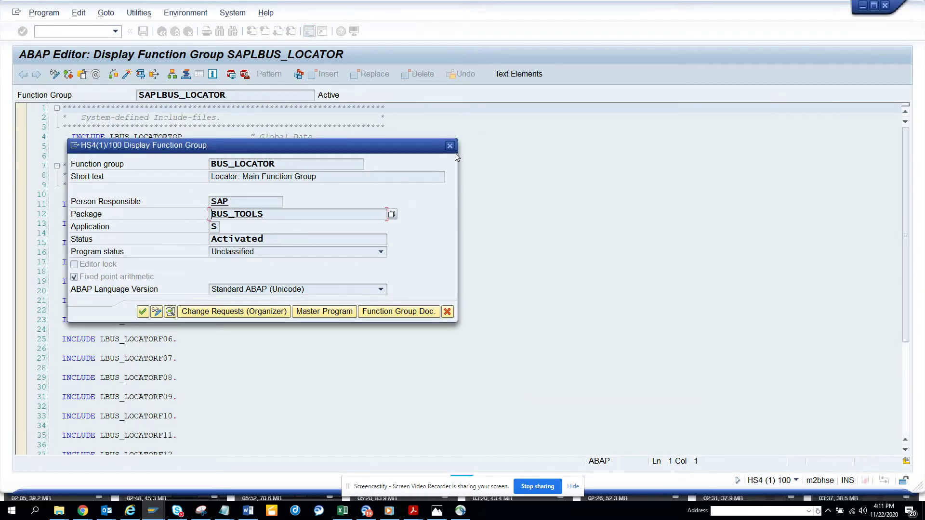
left_click(450, 145)
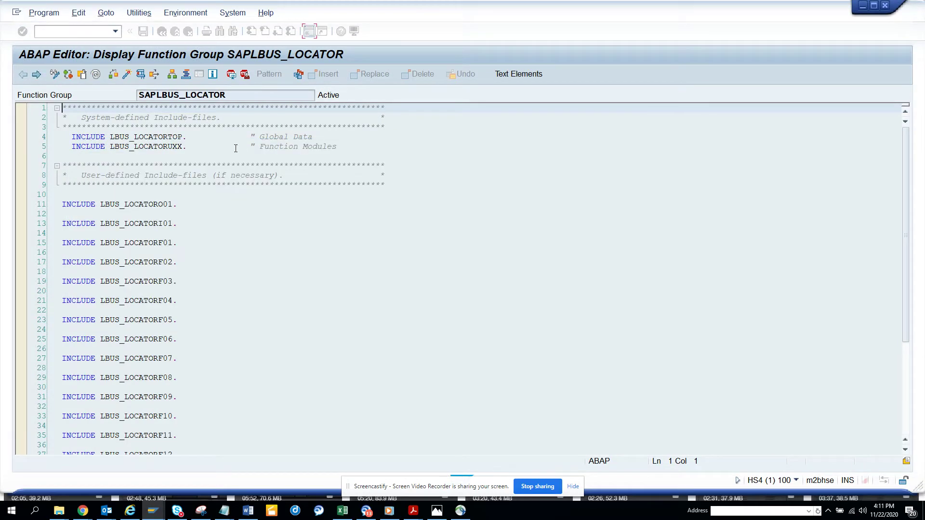
left_click(86, 36)
type("/nfv60")
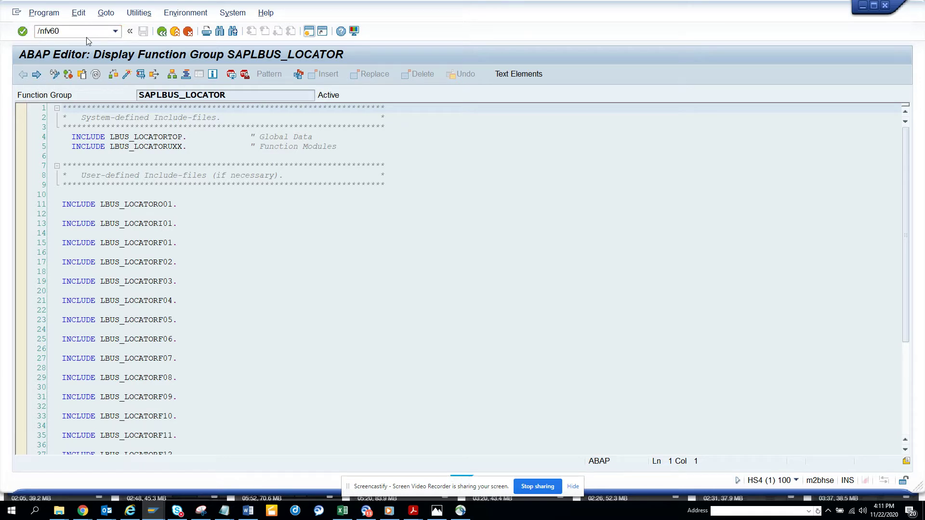
key("Return")
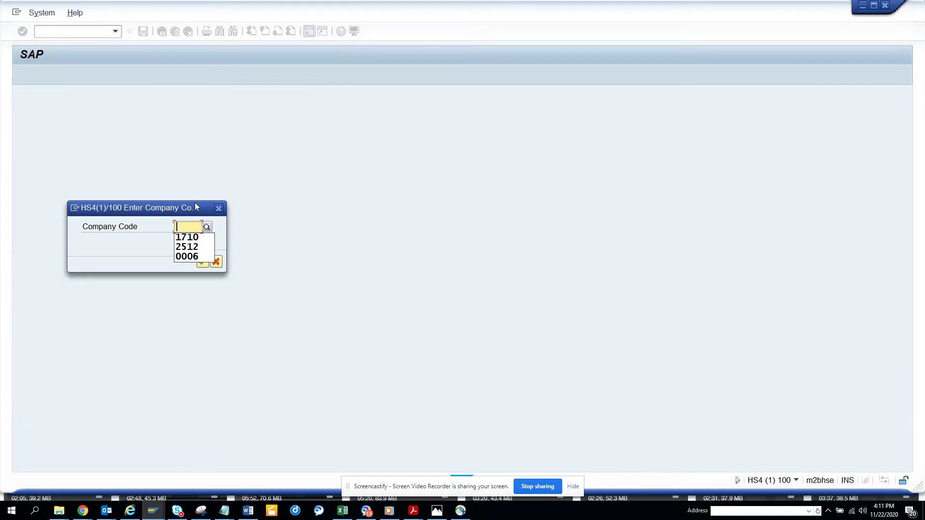
left_click(189, 238)
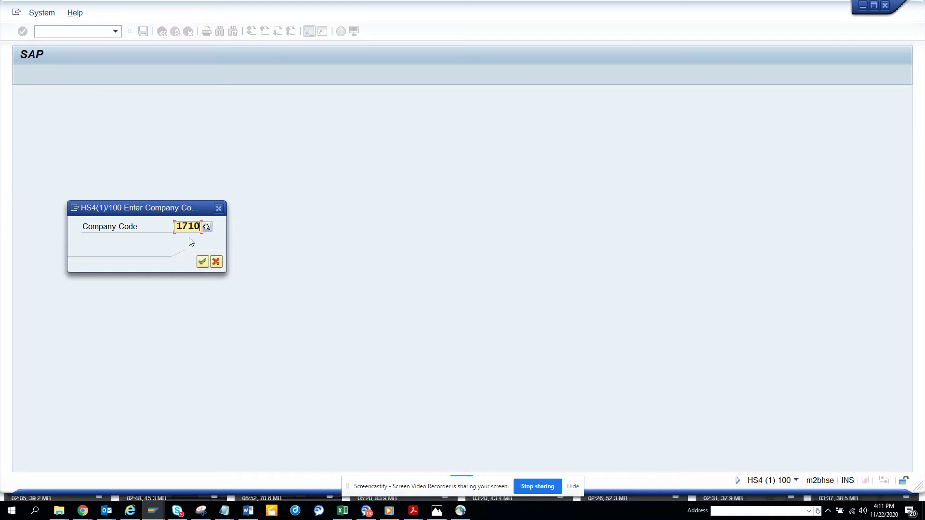
key("Return")
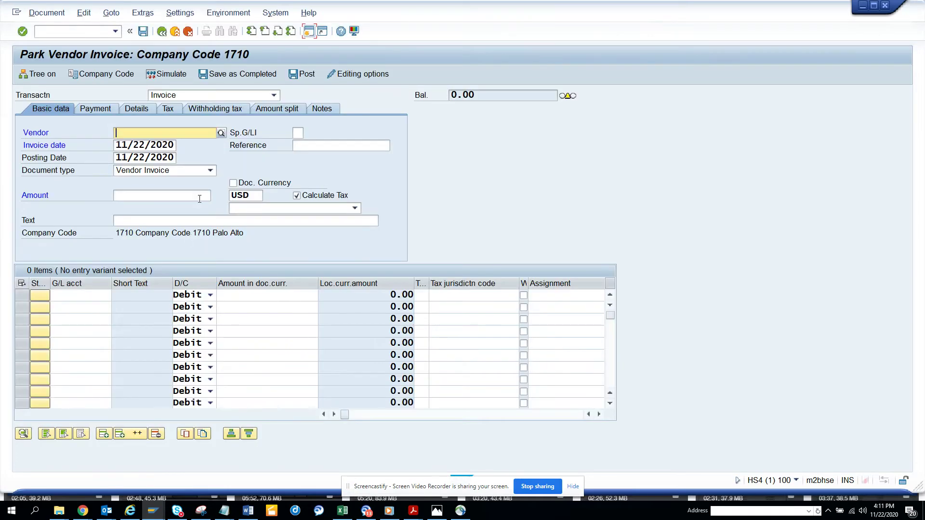
left_click(275, 12)
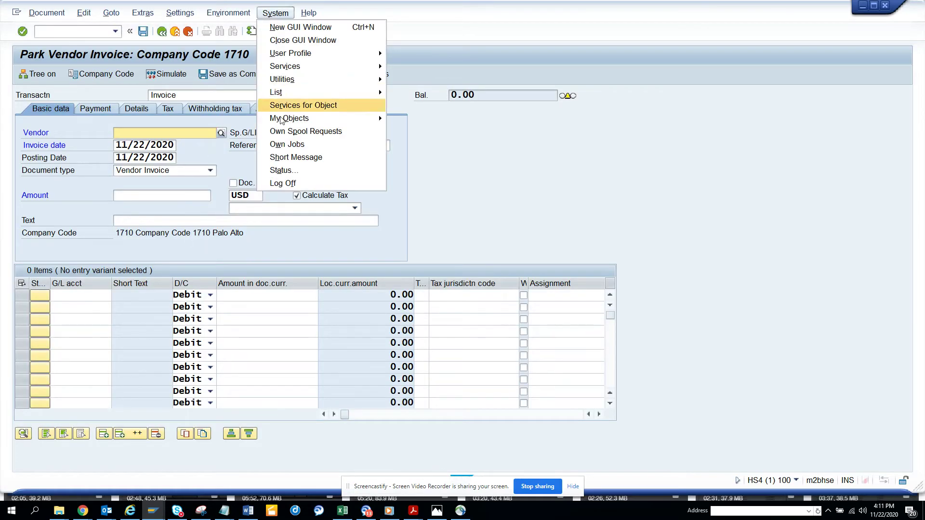
left_click(291, 171)
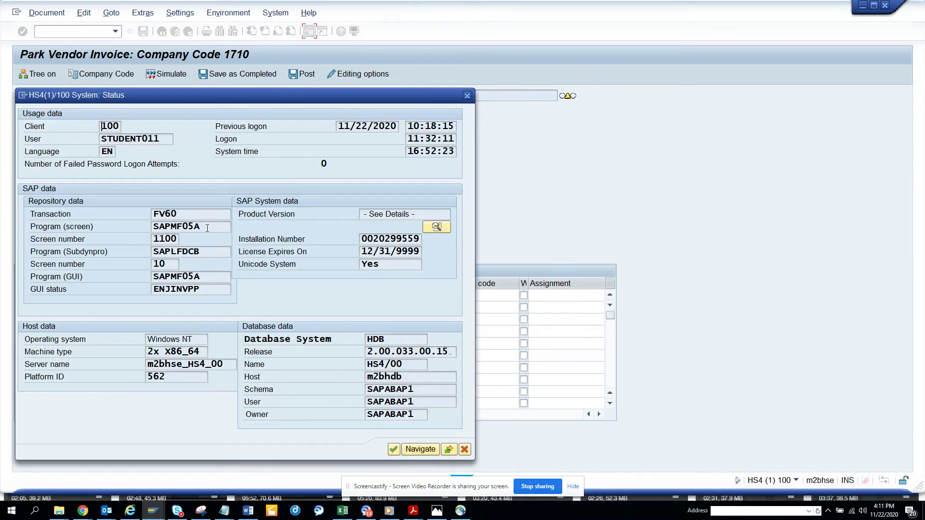
Open program SAPMF05A's attributes and copy its package FBAS.
key("Return")
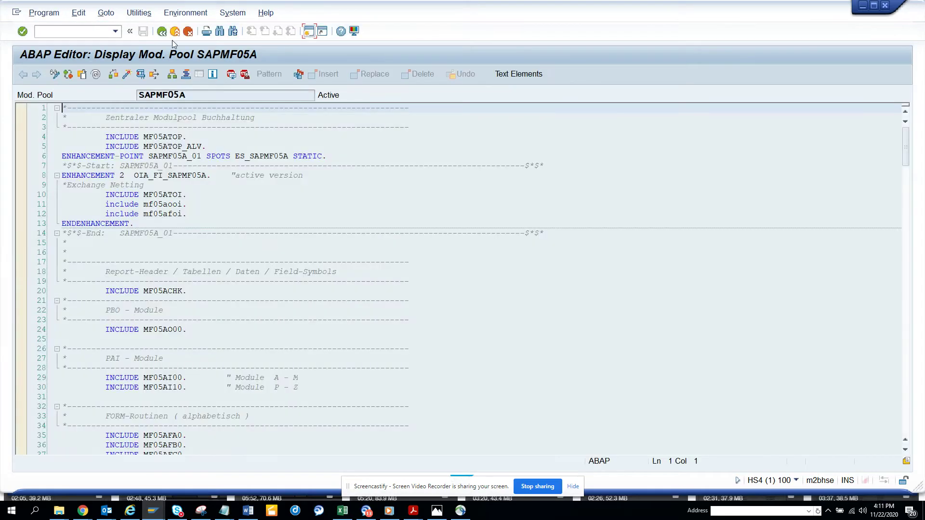
left_click(106, 12)
left_click(115, 28)
left_click(254, 243)
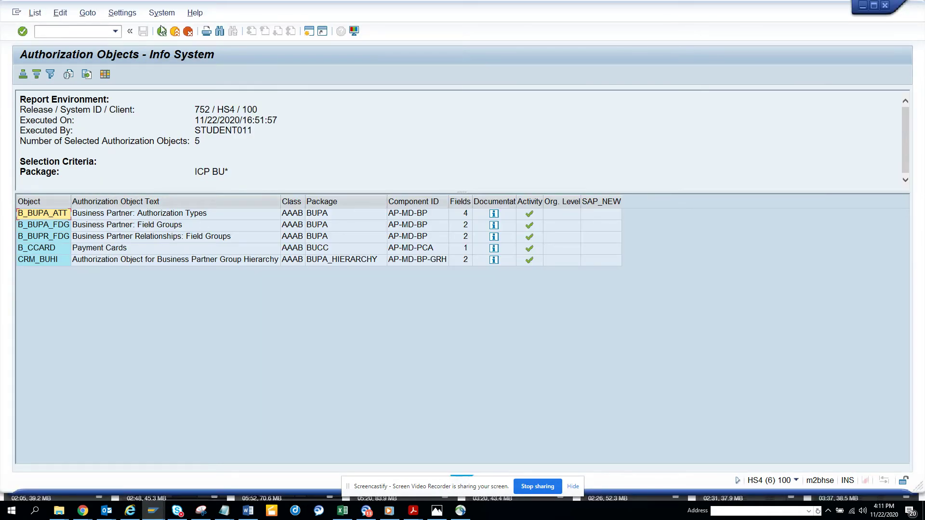
left_click(161, 31)
Search authorization objects for package FBAS and review the 16 results, e.g. F_BKPF_BUK.
left_click(230, 258)
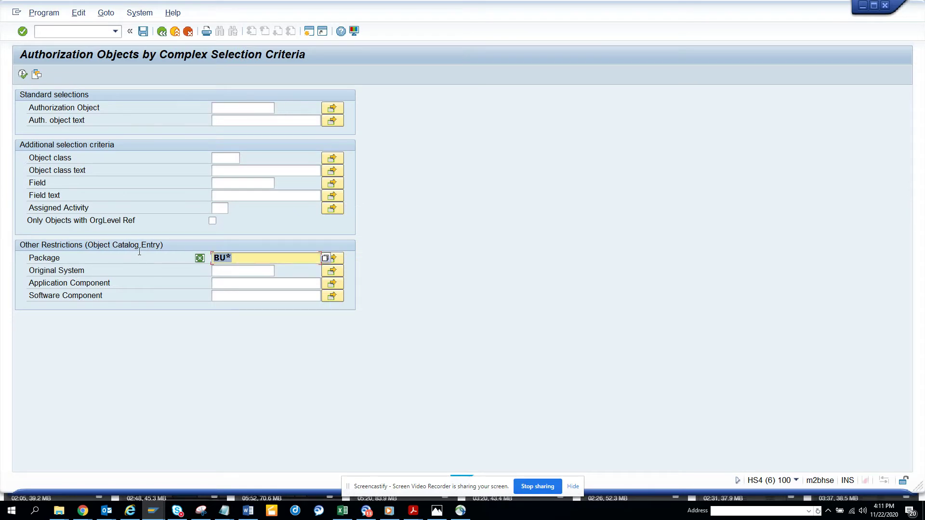
type("FBAS")
left_click(23, 75)
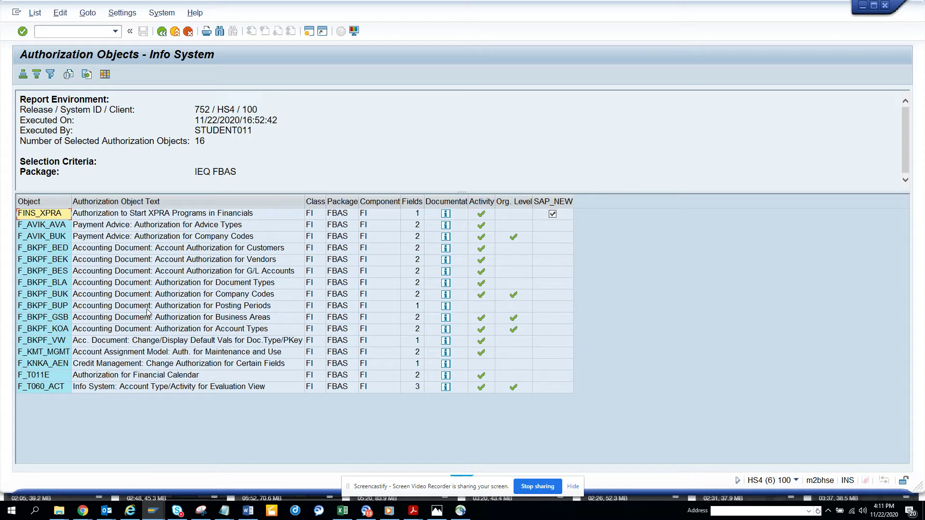
left_click(234, 295)
left_click(243, 283)
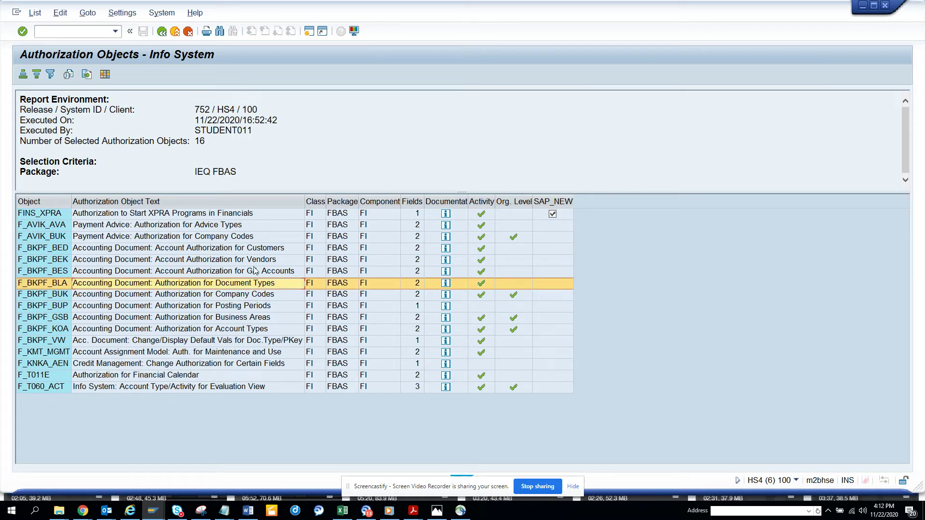
left_click(256, 260)
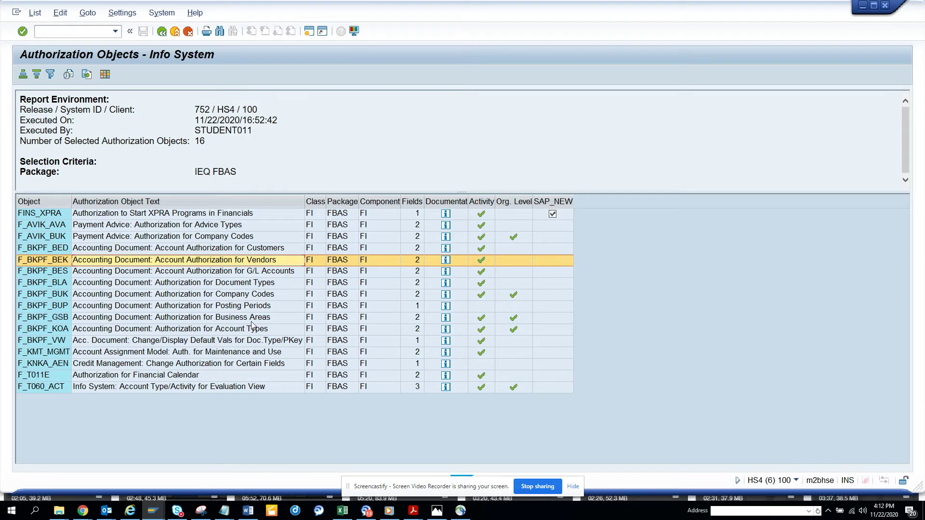
key("alt+Tab")
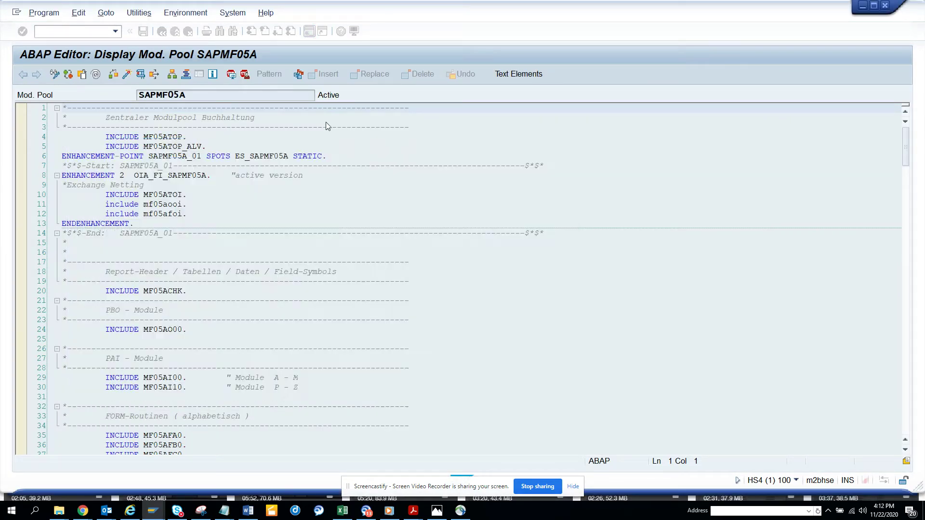
Start ME22N and read function group SAPLMEGUI's package ME from its attributes.
left_click(565, 146)
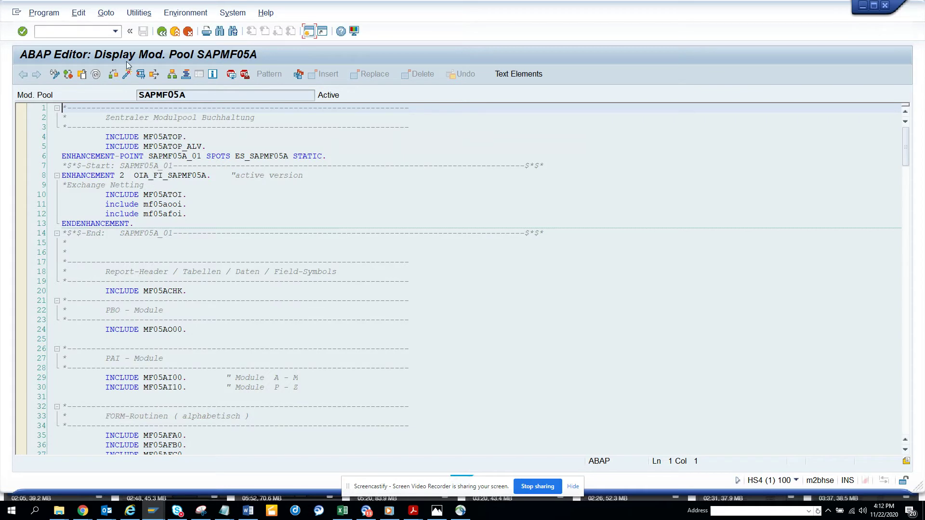
left_click(79, 31)
type("/nme22n")
key("Return")
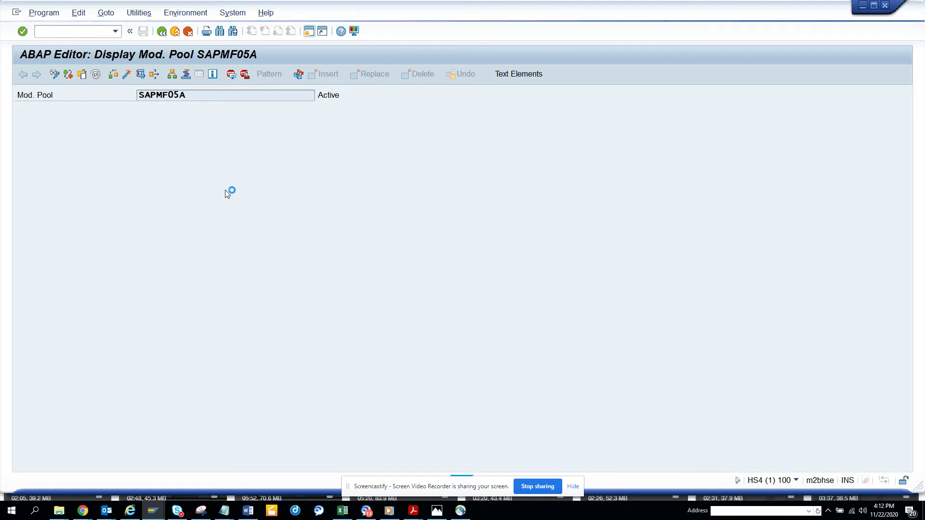
left_click(222, 13)
left_click(247, 171)
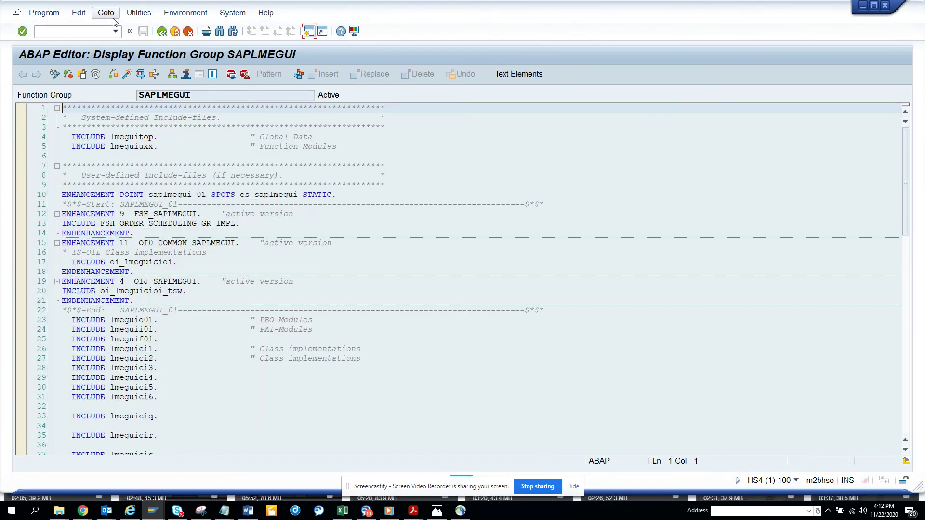
left_click(107, 13)
left_click(120, 27)
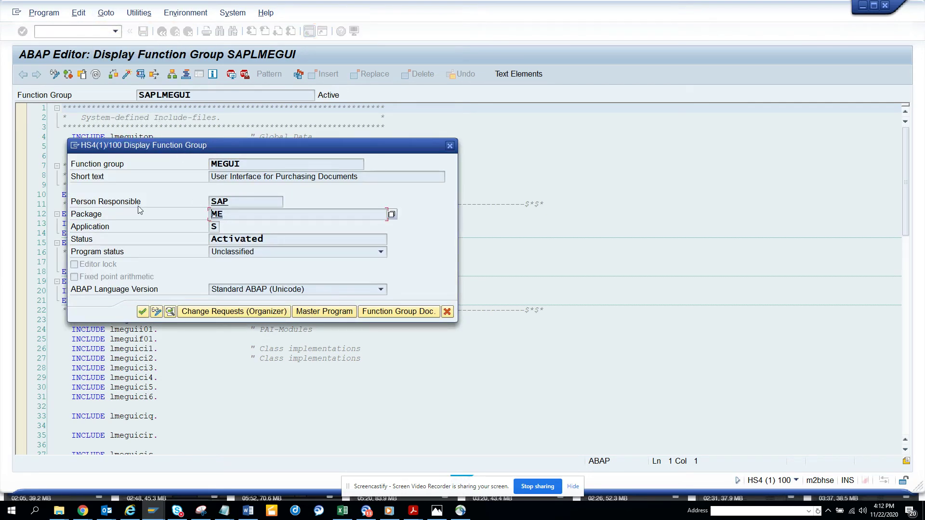
key("alt+Tab")
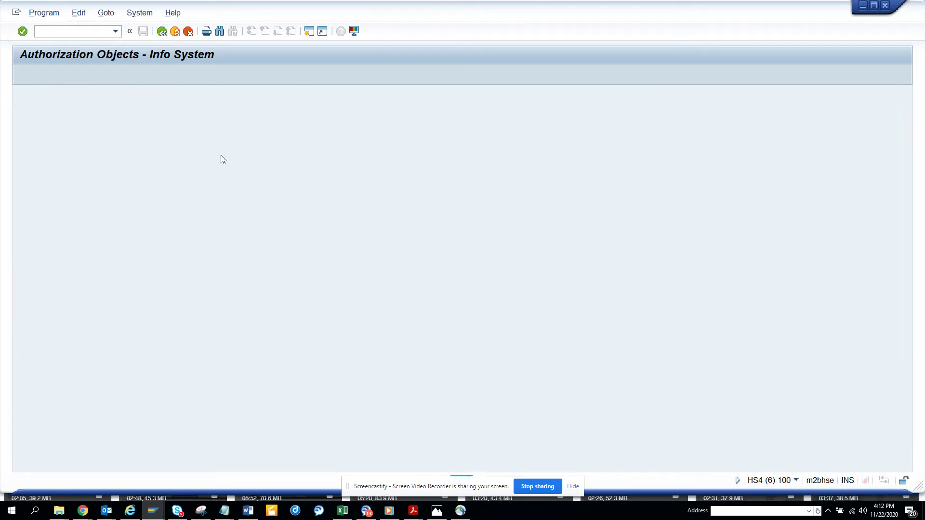
Search authorization objects for package ME, listing 56 objects.
left_click(265, 258)
type("ME")
left_click(23, 74)
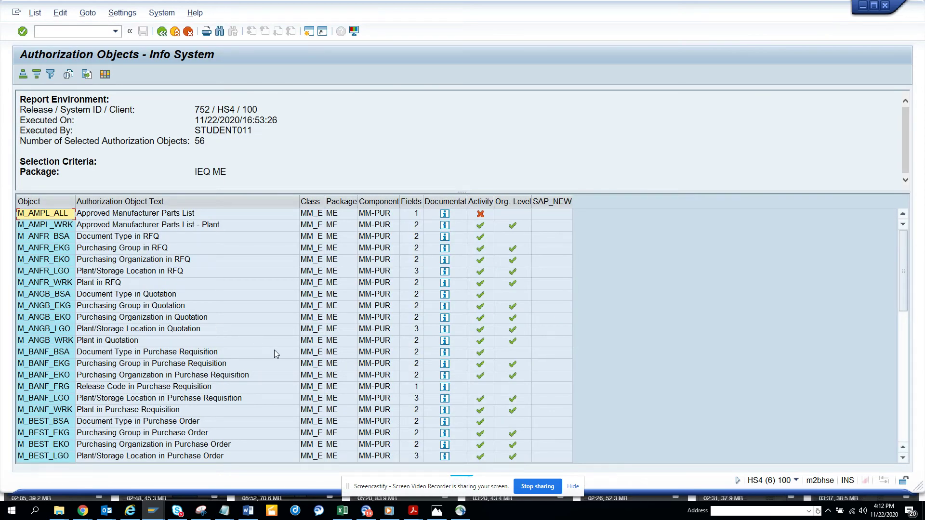
Inspect the details of authorization object M_MMSEVAL.
left_click(275, 354)
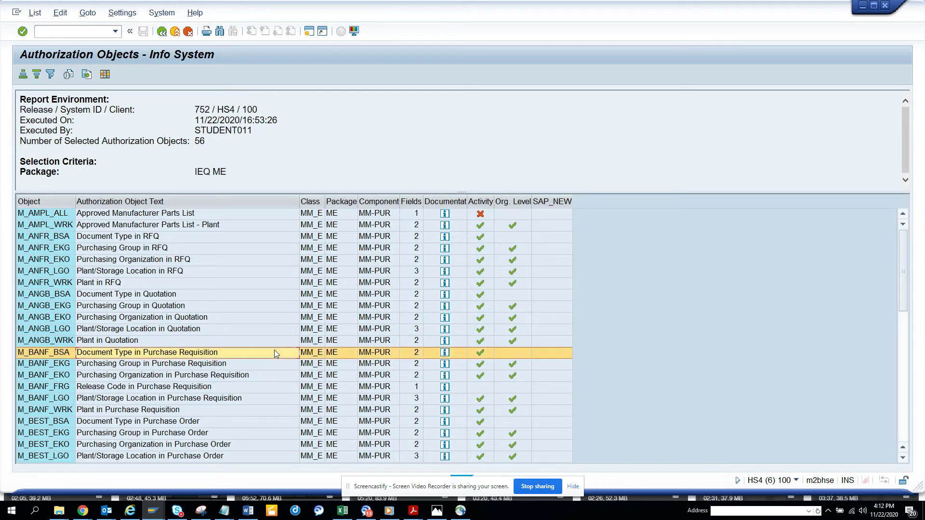
scroll(273, 354, "down", 5)
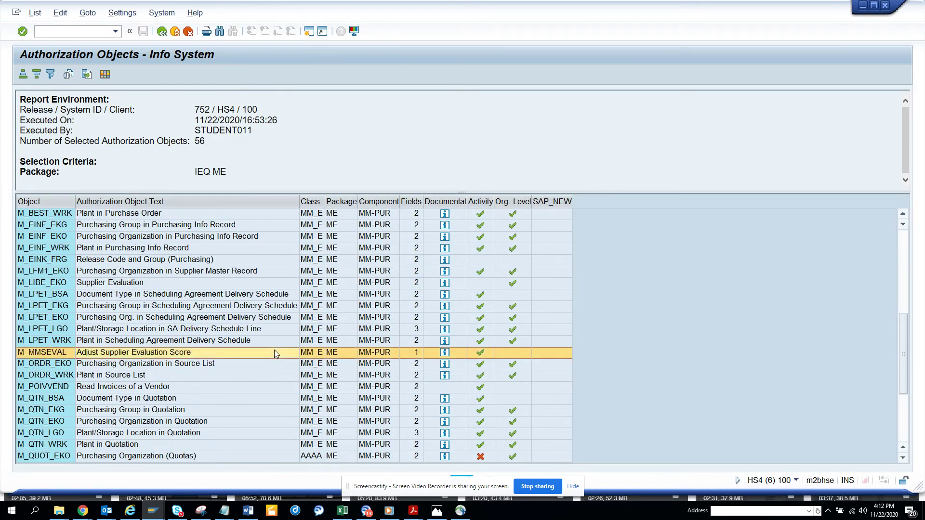
double_click(274, 352)
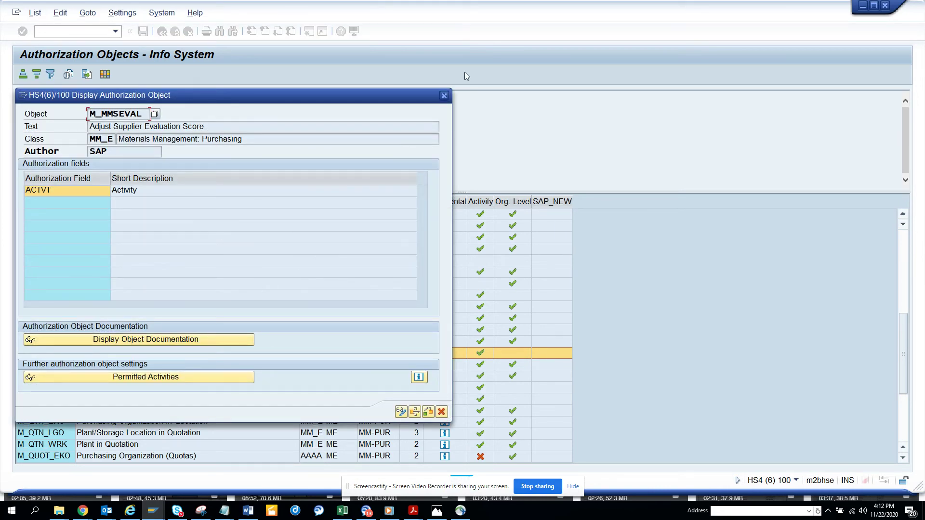
left_click(444, 97)
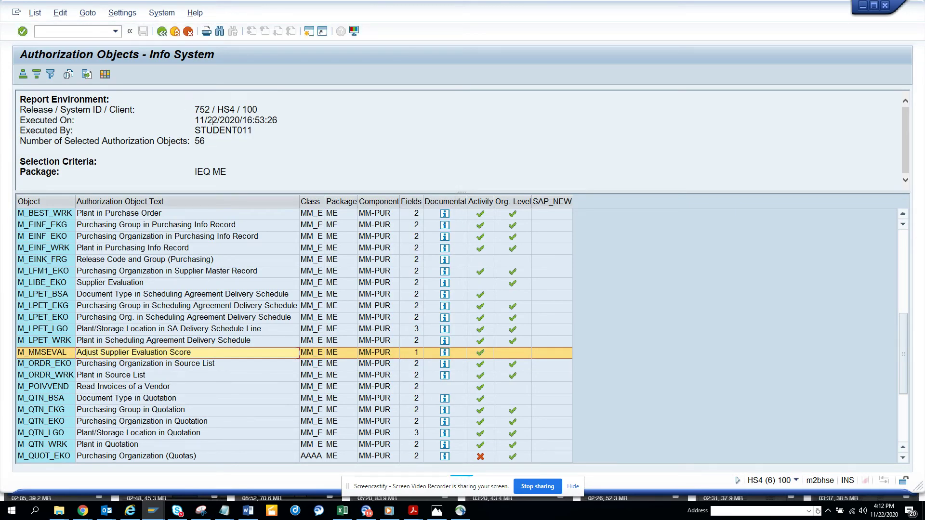
key("alt+Tab")
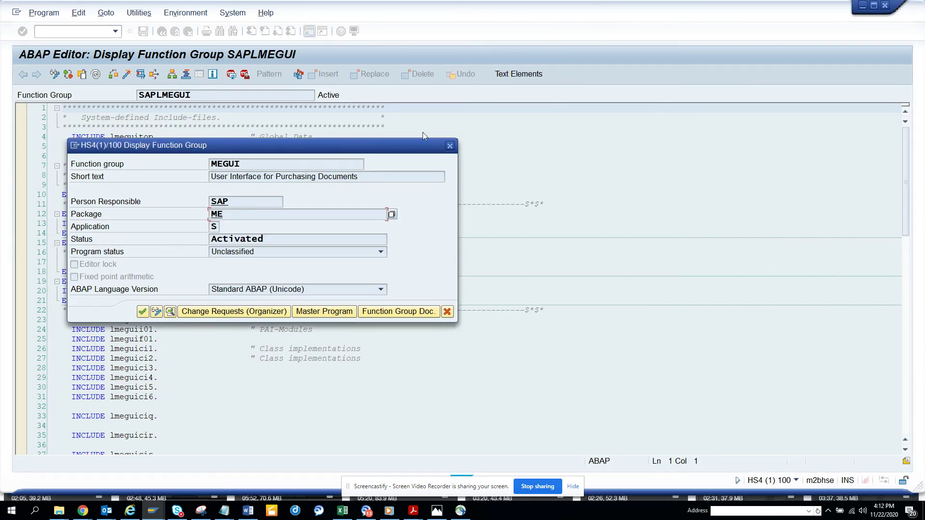
Close the open dialogs and start transaction VA02.
left_click(449, 146)
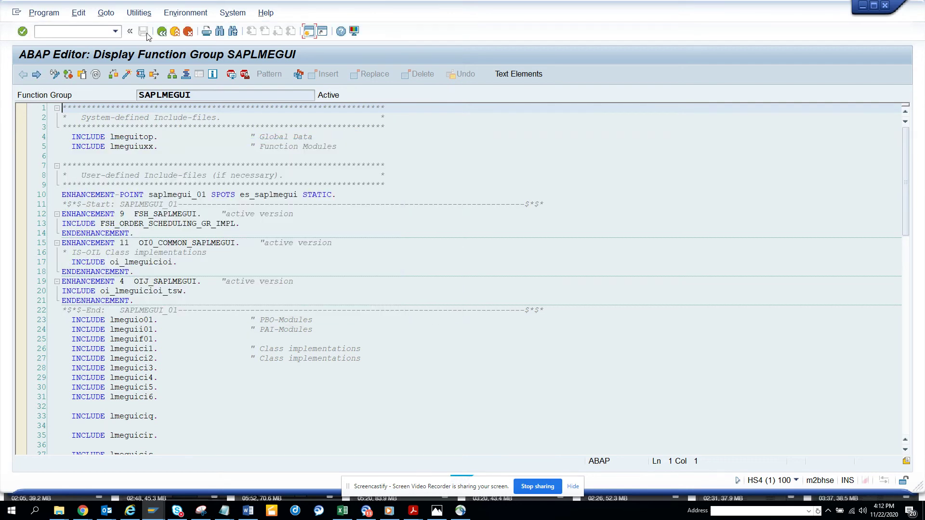
left_click(162, 32)
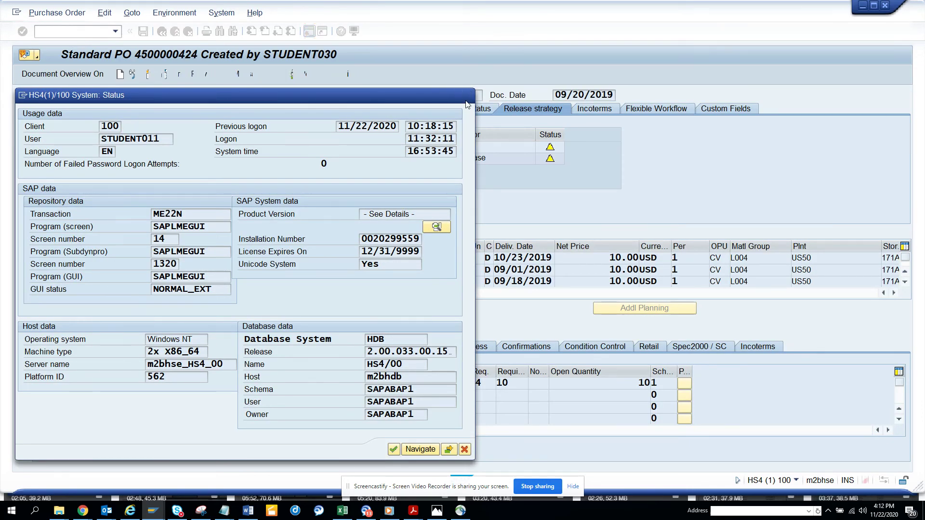
left_click(466, 97)
left_click(95, 33)
type("/nva02")
key("Return")
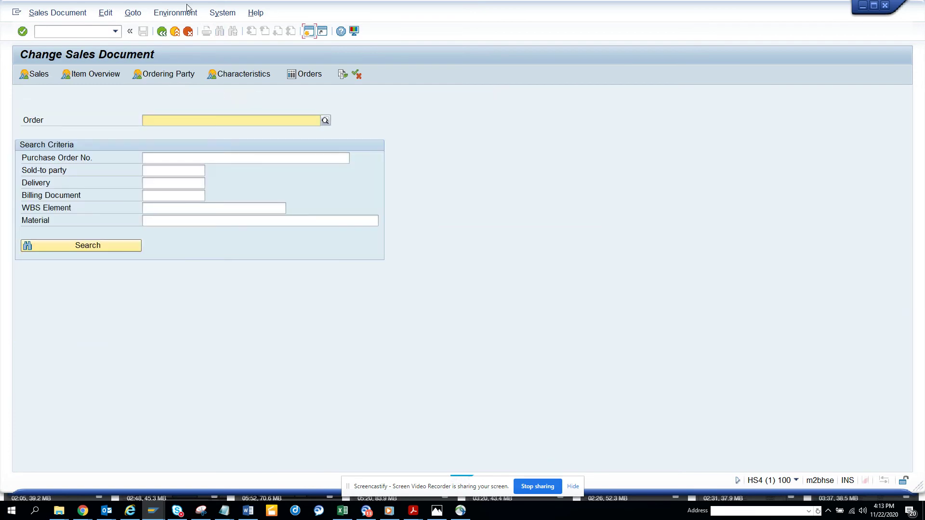
Open program SAPMV45A's attributes from System Status and copy its package VA.
left_click(222, 12)
left_click(251, 170)
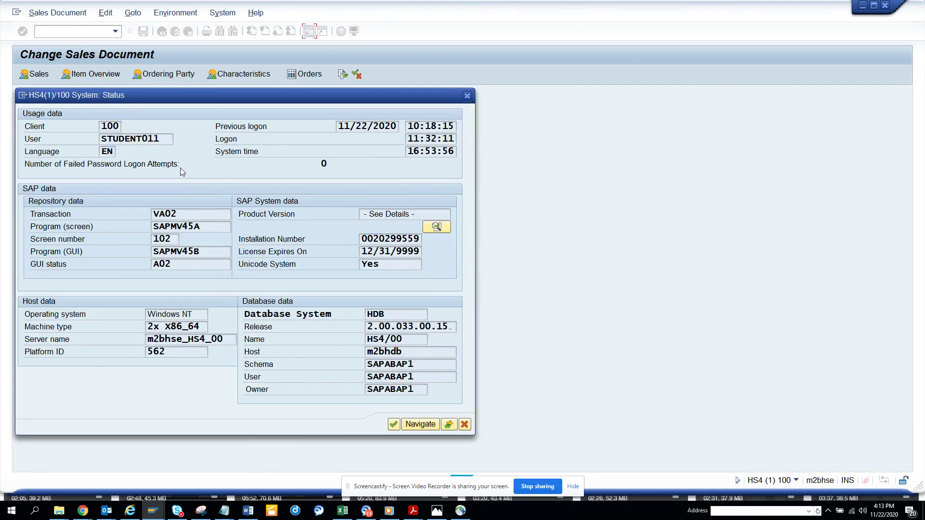
double_click(178, 226)
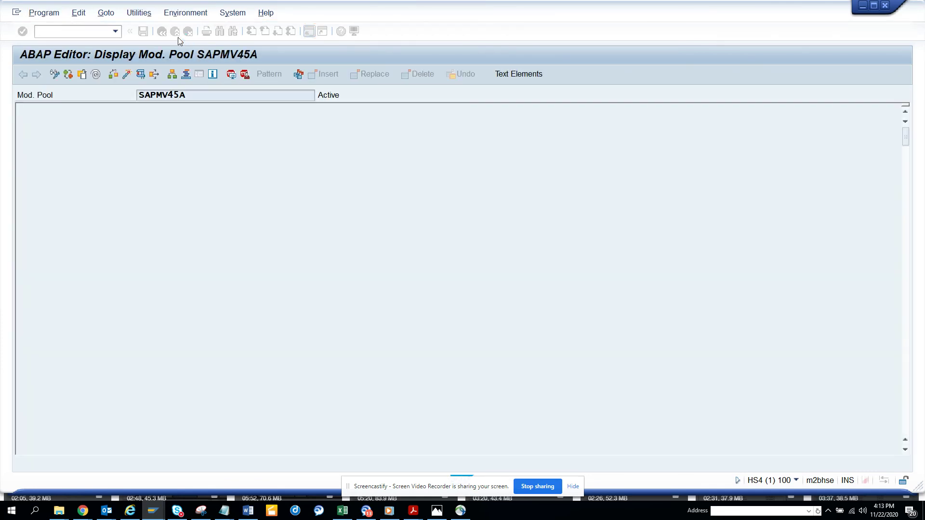
left_click(106, 12)
left_click(114, 27)
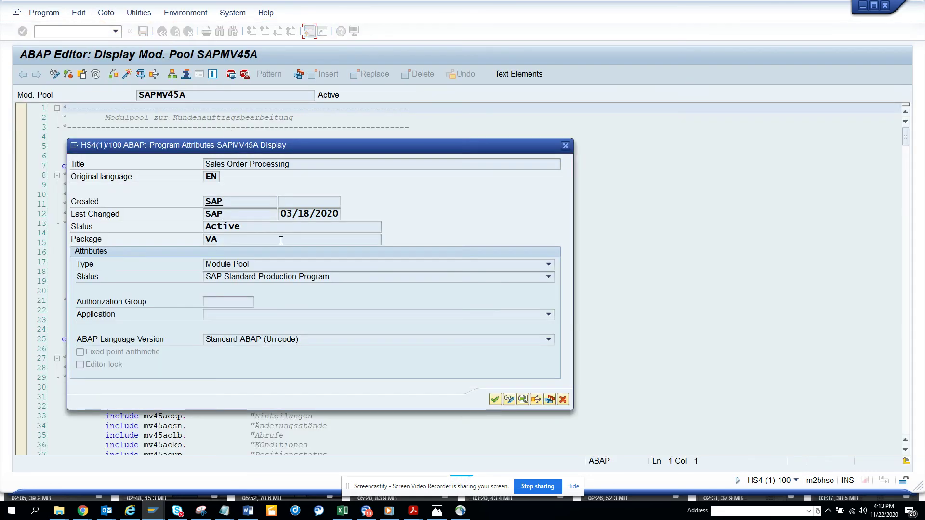
left_click(259, 244)
key("alt+Tab")
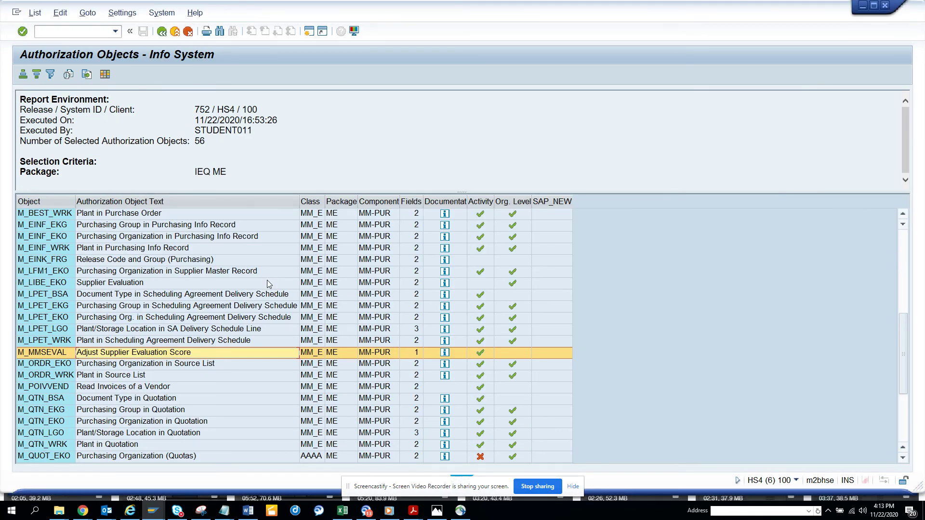
Run a fresh Authorization Objects by Complex Selection Criteria search filtered on package VA.
left_click(162, 32)
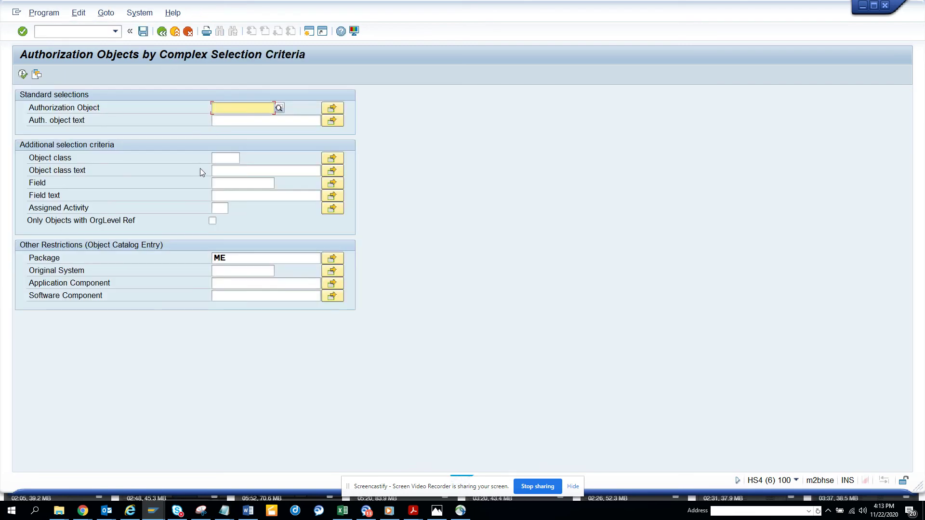
left_click(163, 31)
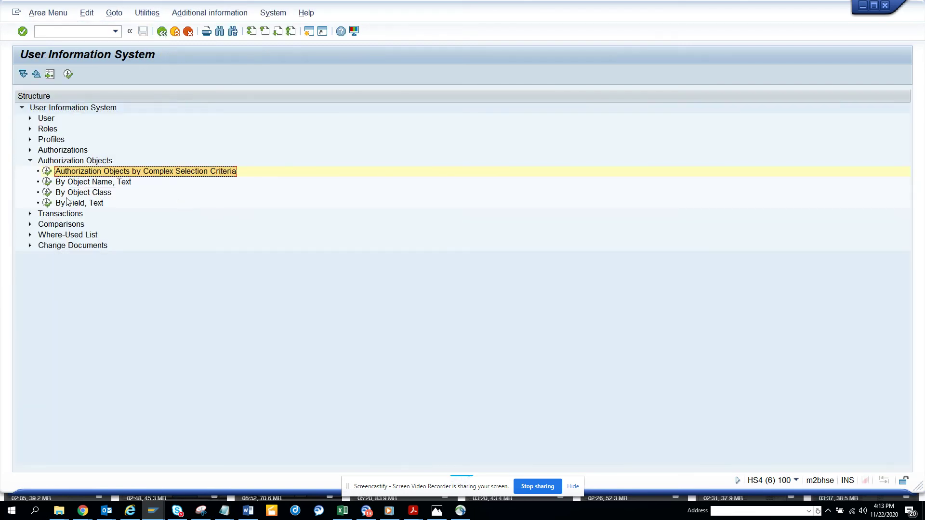
double_click(48, 173)
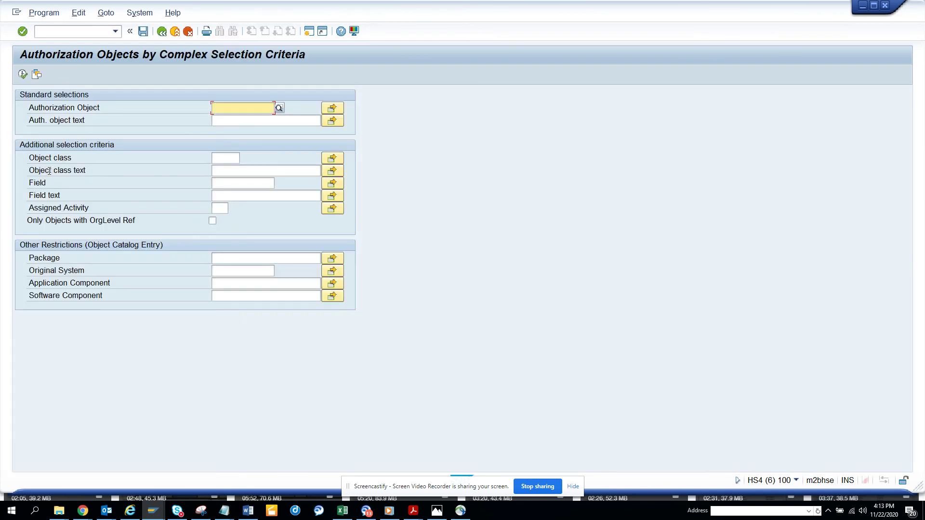
left_click(228, 257)
type("VA")
left_click(22, 74)
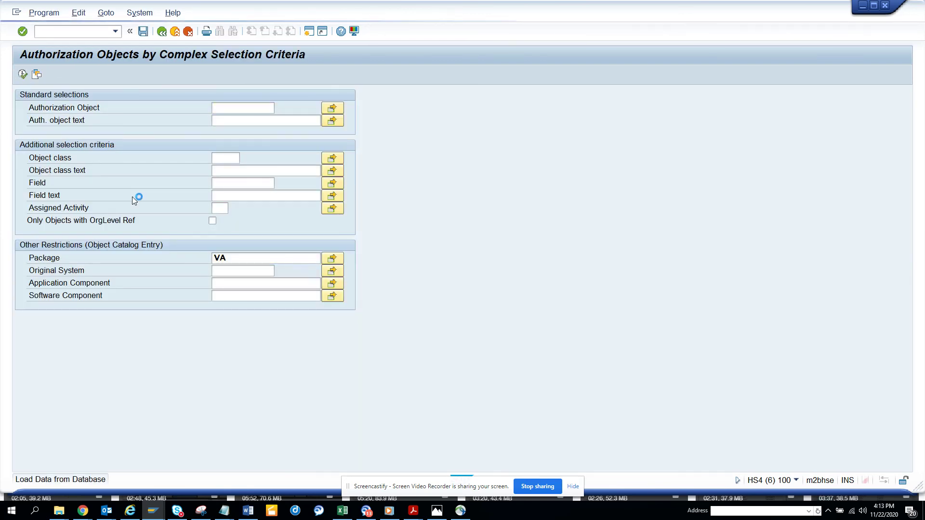